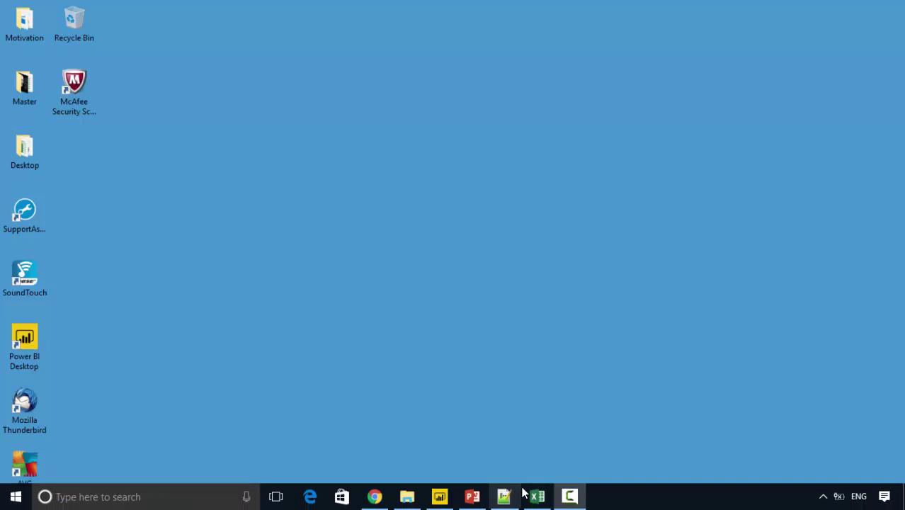
- Open the Employees workbook and select all ten employee rows on the Employee sheet
{"action": "left_click", "coordinate": [537, 496]}
{"action": "left_click", "coordinate": [117, 394]}
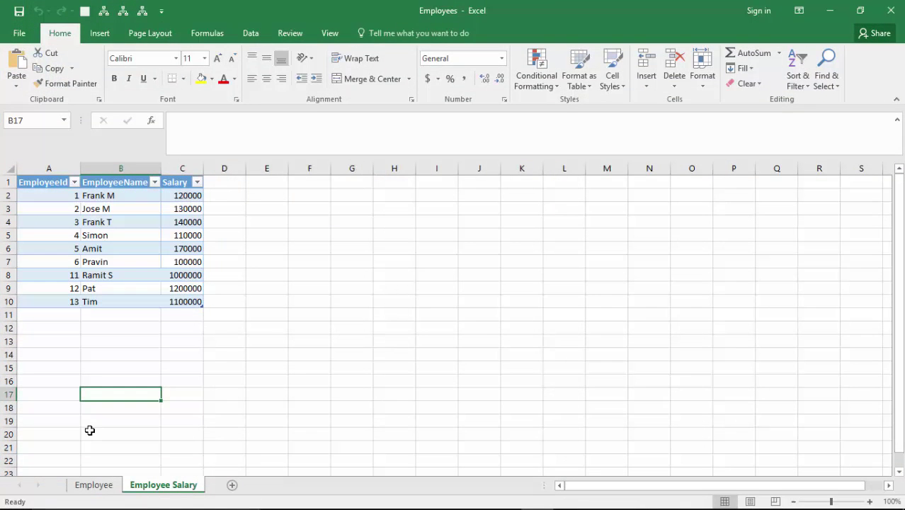
{"action": "left_click", "coordinate": [94, 485]}
{"action": "left_click_drag", "start_coordinate": [54, 202], "coordinate": [121, 318]}
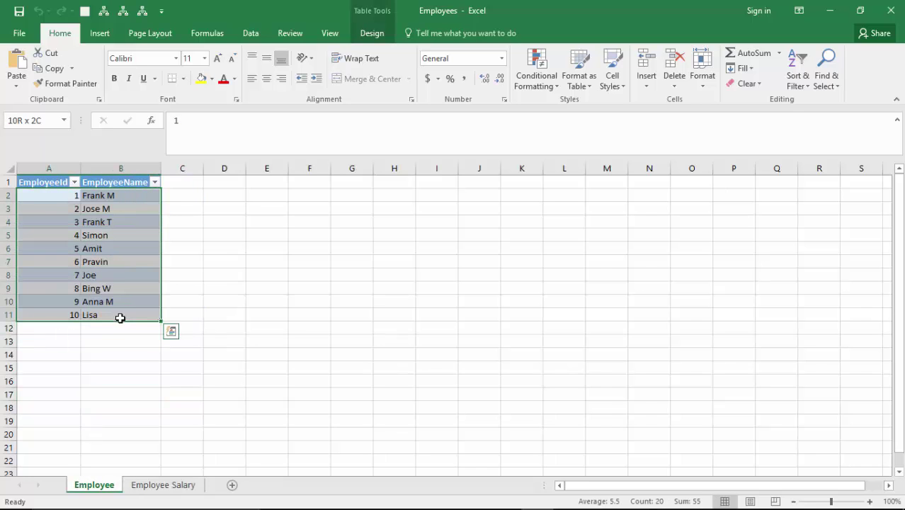
{"action": "left_click", "coordinate": [107, 409]}
- Select the Employee Salary rows for employees 1 to 6, then the matching employees 1 to 6
{"action": "left_click", "coordinate": [142, 487]}
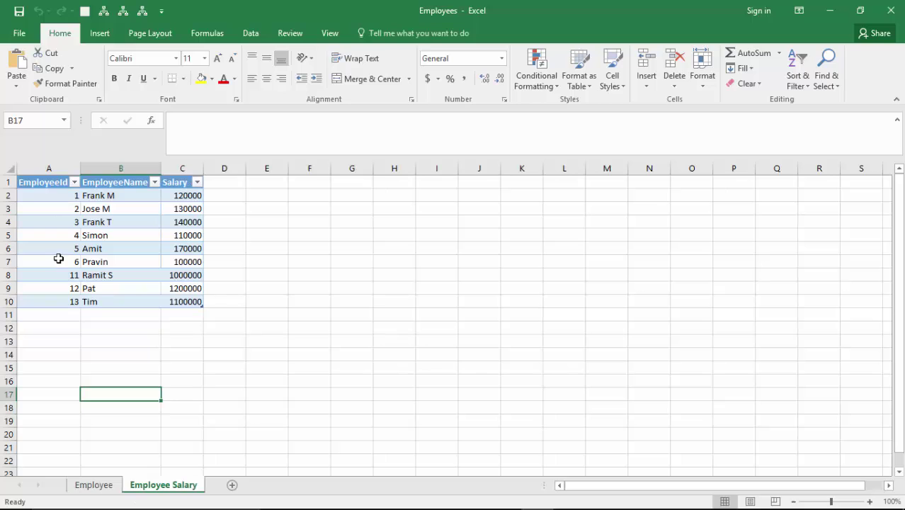
{"action": "left_click_drag", "start_coordinate": [61, 198], "coordinate": [178, 264]}
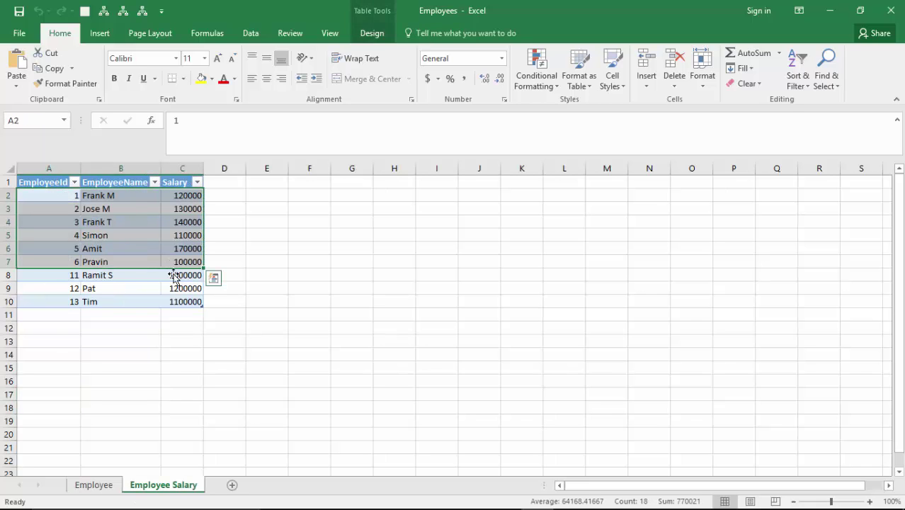
{"action": "left_click", "coordinate": [181, 328]}
{"action": "left_click", "coordinate": [79, 487]}
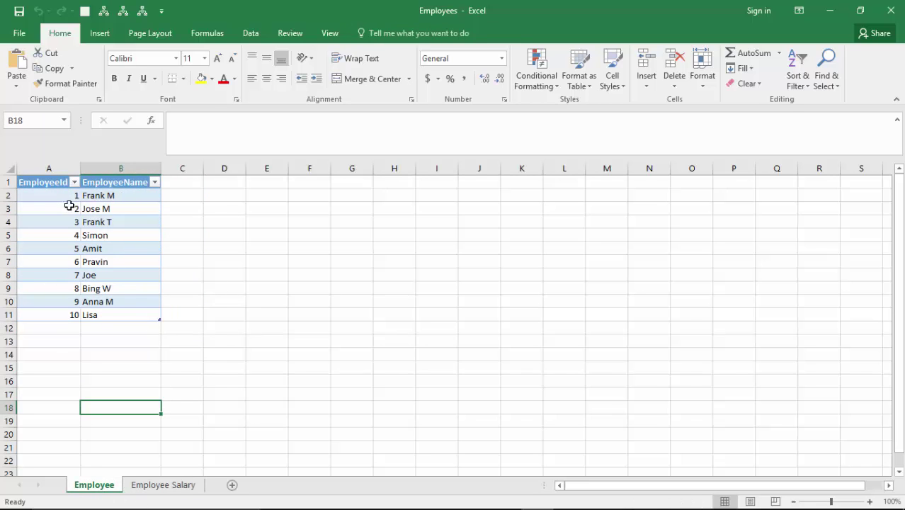
{"action": "left_click_drag", "start_coordinate": [70, 198], "coordinate": [135, 259]}
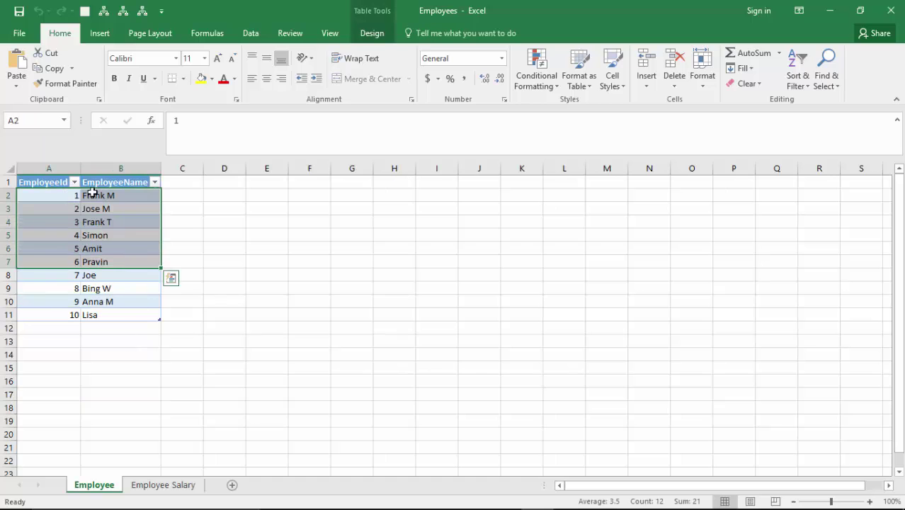
- Highlight the salary rows shared with Employee, then bring the Inner Join slide forward
{"action": "left_click", "coordinate": [161, 485]}
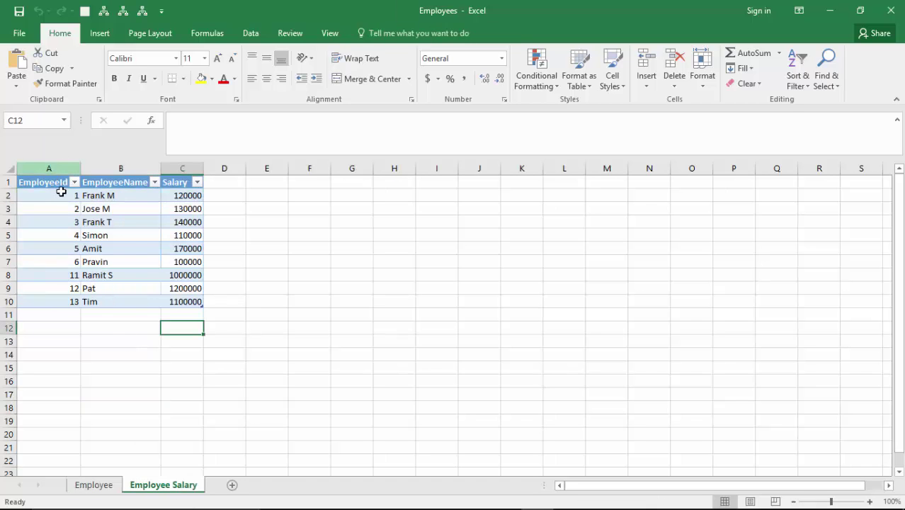
{"action": "left_click_drag", "start_coordinate": [67, 196], "coordinate": [173, 264]}
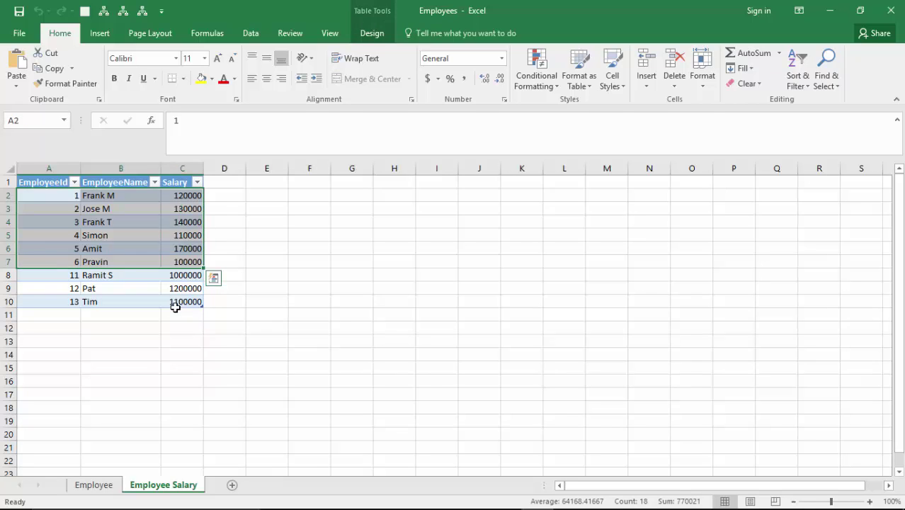
{"action": "mouse_move", "coordinate": [375, 504]}
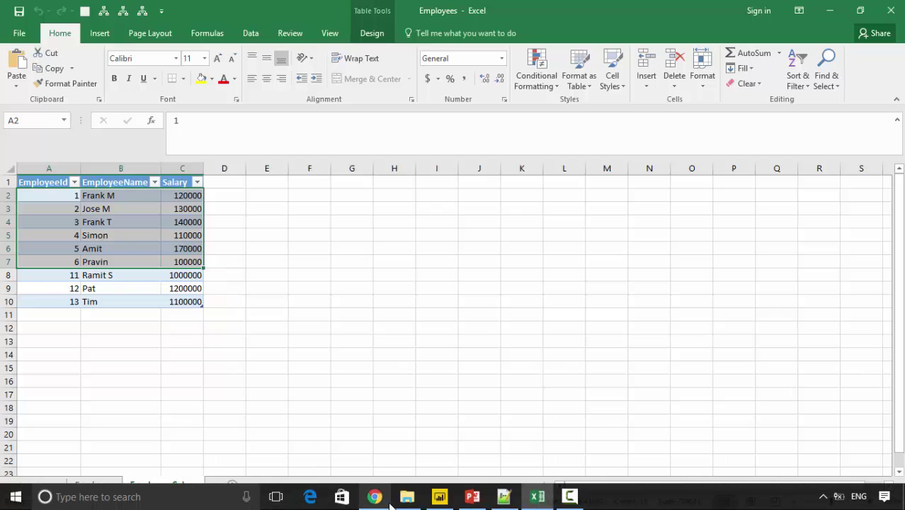
{"action": "left_click", "coordinate": [472, 498]}
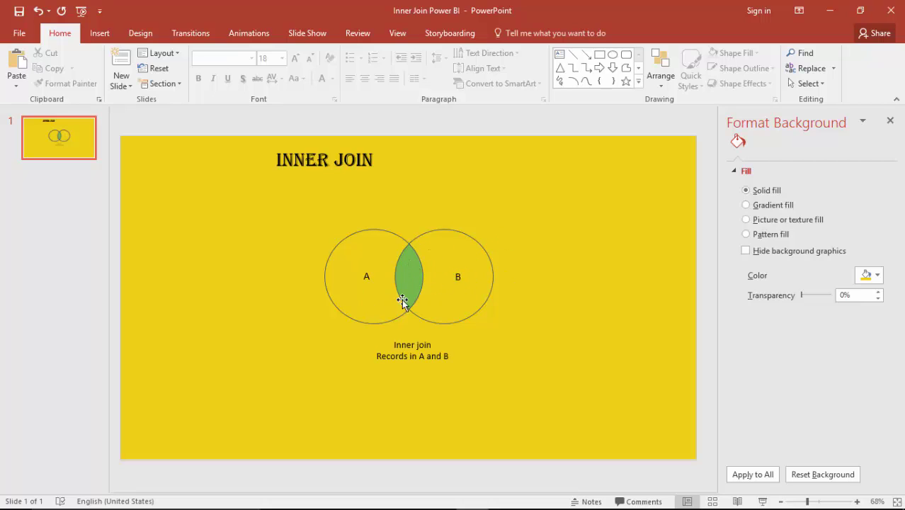
- Reselect EmployeeId values 1 to 6 in Excel, minimize the workbook, and bring up Power BI Desktop
{"action": "left_click", "coordinate": [537, 496]}
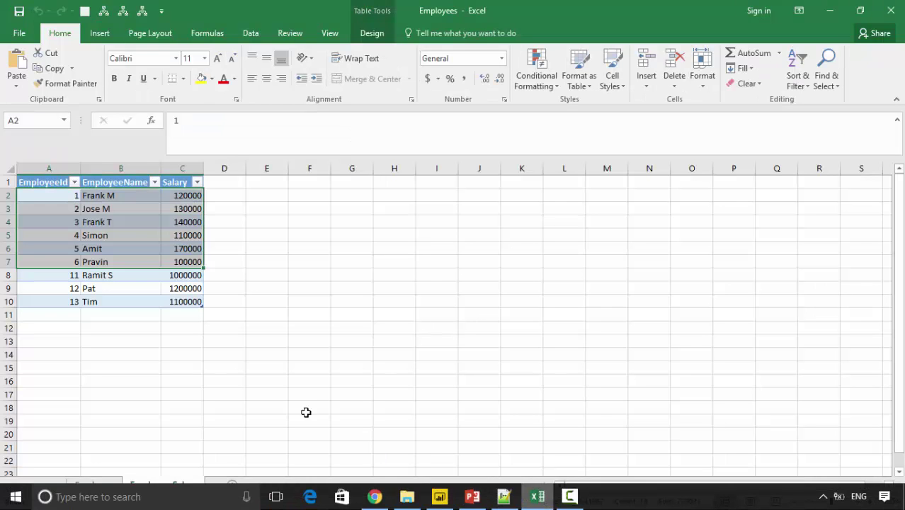
{"action": "left_click_drag", "start_coordinate": [67, 195], "coordinate": [69, 259]}
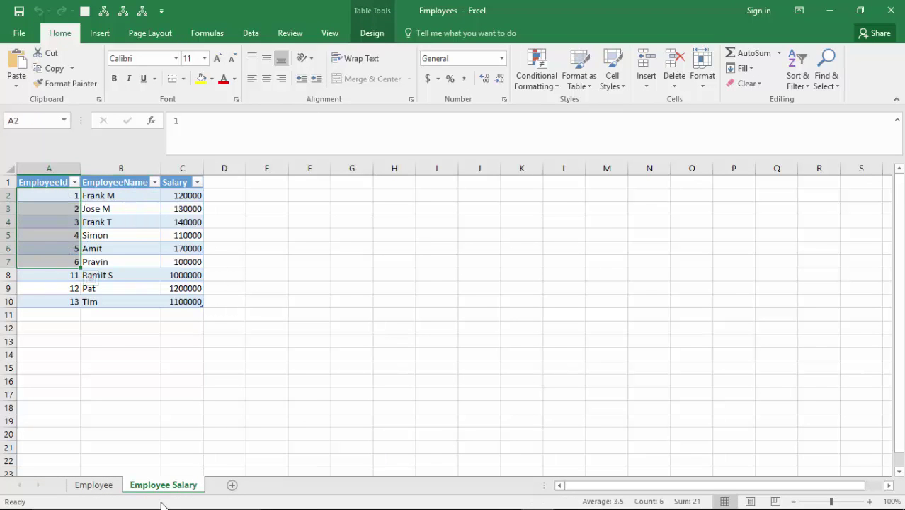
{"action": "left_click", "coordinate": [836, 14]}
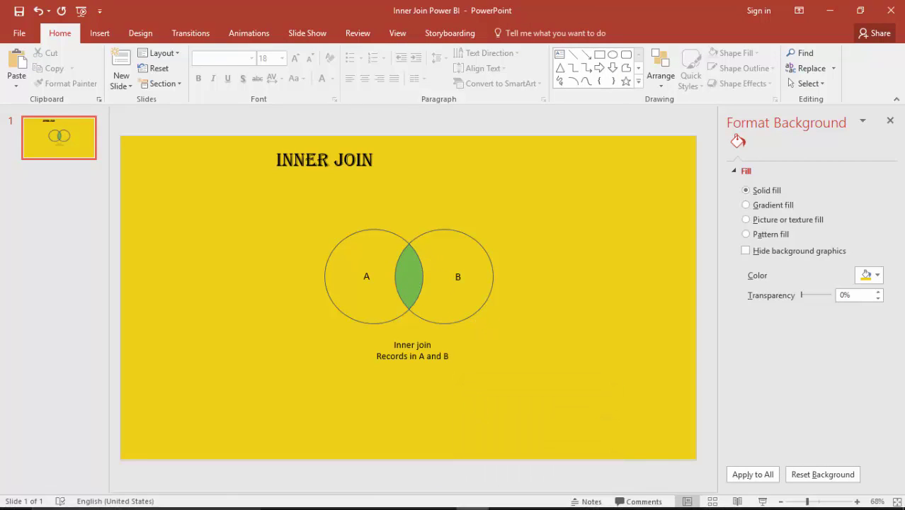
{"action": "mouse_move", "coordinate": [533, 504]}
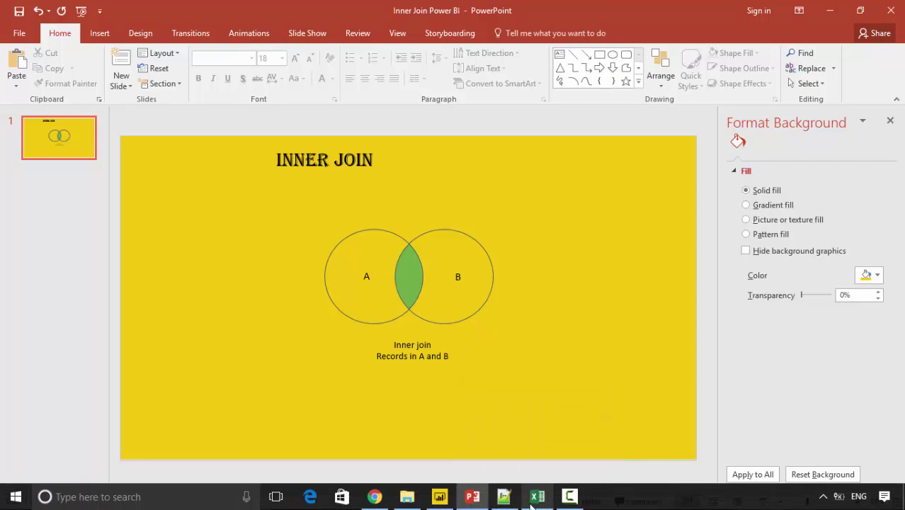
{"action": "left_click", "coordinate": [440, 496]}
- Go to Page 3, view the table relationships, then switch to Data view
{"action": "left_click", "coordinate": [543, 170]}
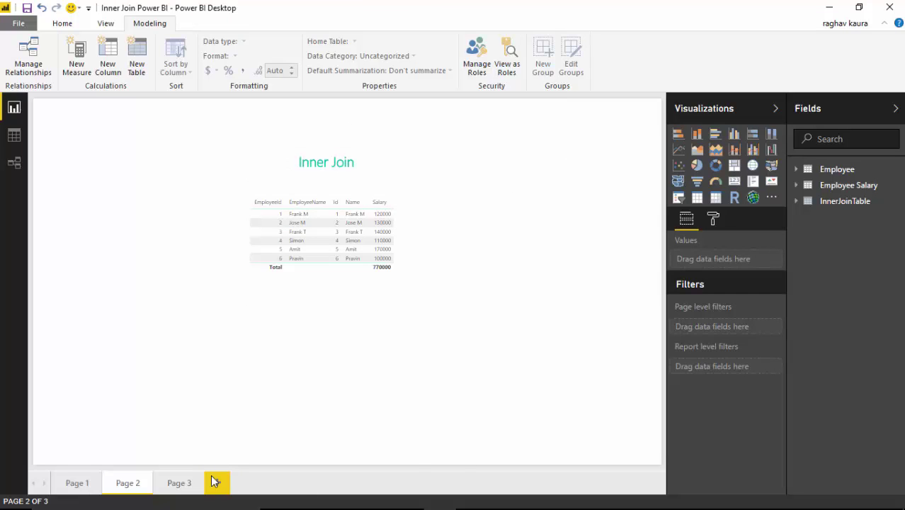
{"action": "left_click", "coordinate": [177, 486]}
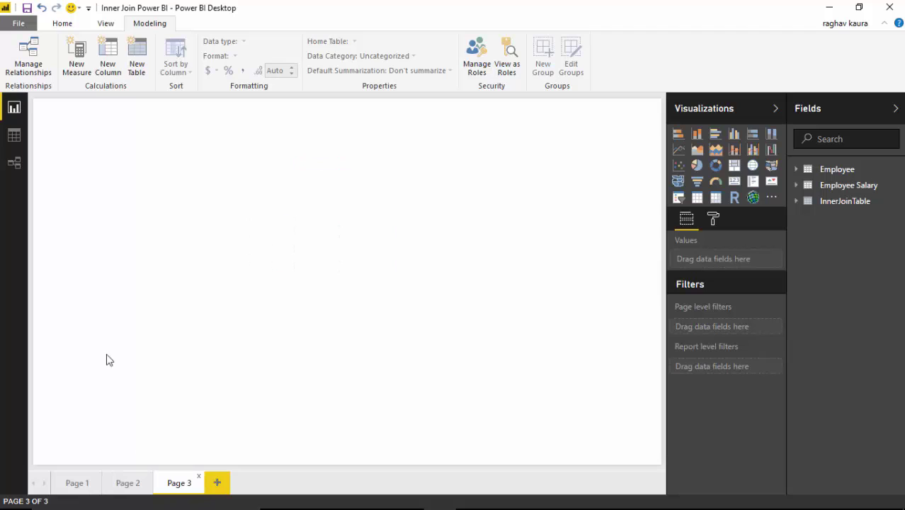
{"action": "left_click", "coordinate": [11, 169]}
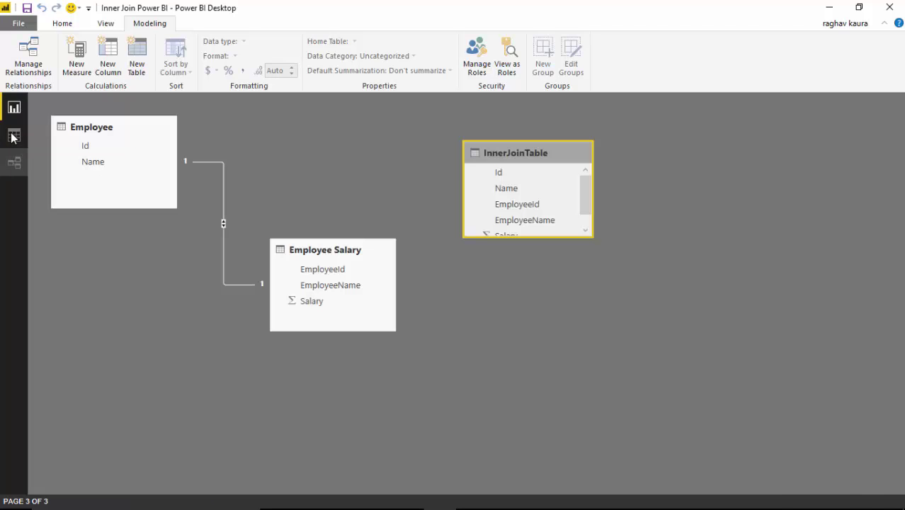
{"action": "left_click", "coordinate": [13, 136]}
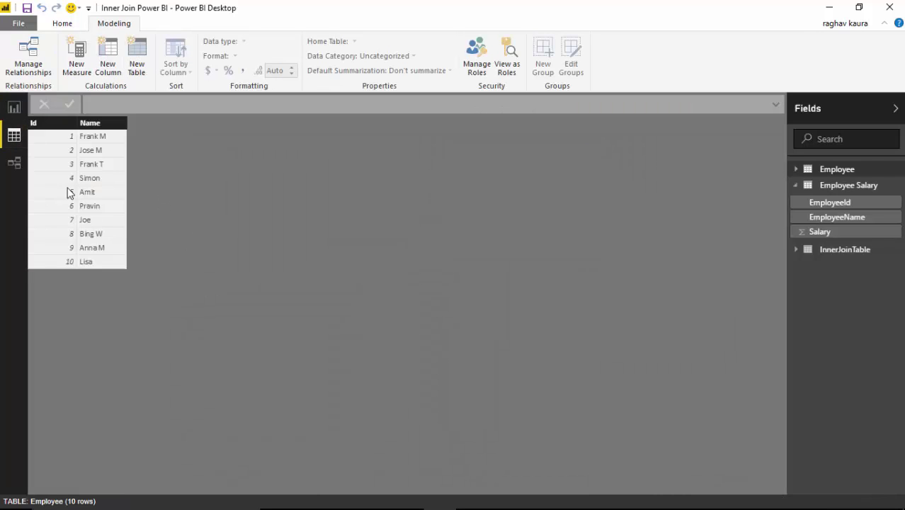
- Open InnerJoinTable and highlight NATURALINNERJOIN in its formula
{"action": "left_click", "coordinate": [844, 252]}
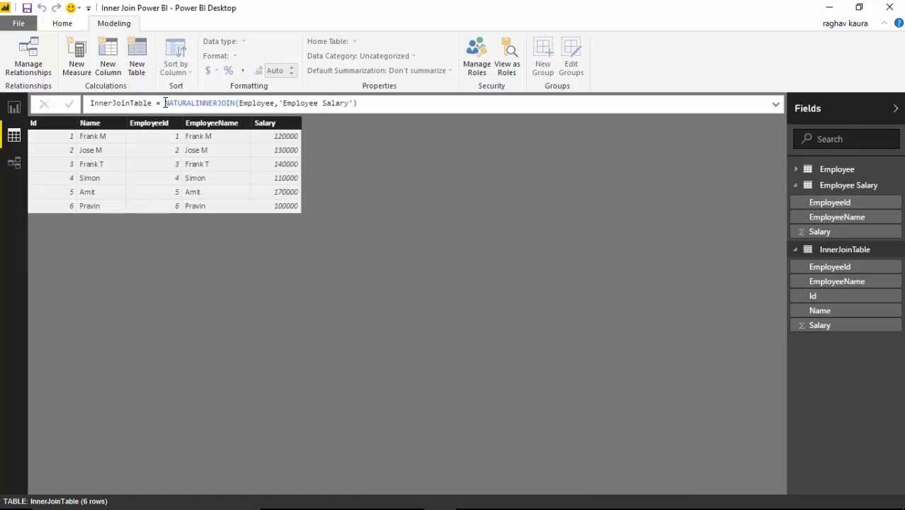
{"action": "left_click", "coordinate": [165, 102]}
{"action": "left_click_drag", "start_coordinate": [165, 103], "coordinate": [234, 103]}
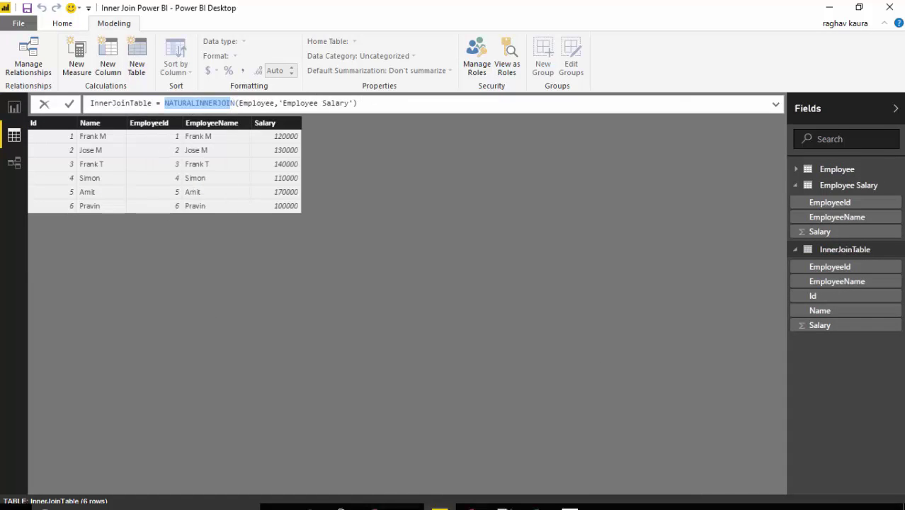
- Highlight the NATURALINNERJOIN title, Power BI note, description and leftJoinTable parameter, then minimize Chrome
{"action": "left_click", "coordinate": [375, 496]}
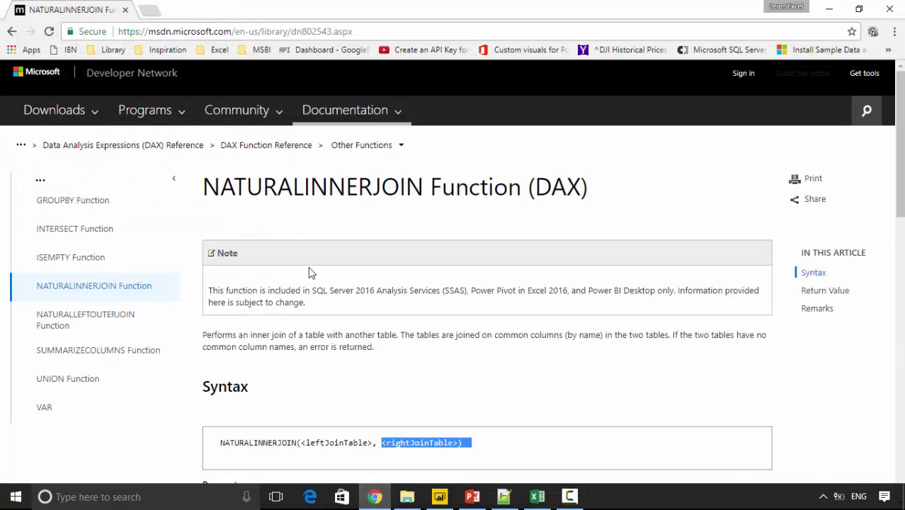
{"action": "left_click_drag", "start_coordinate": [204, 186], "coordinate": [422, 193]}
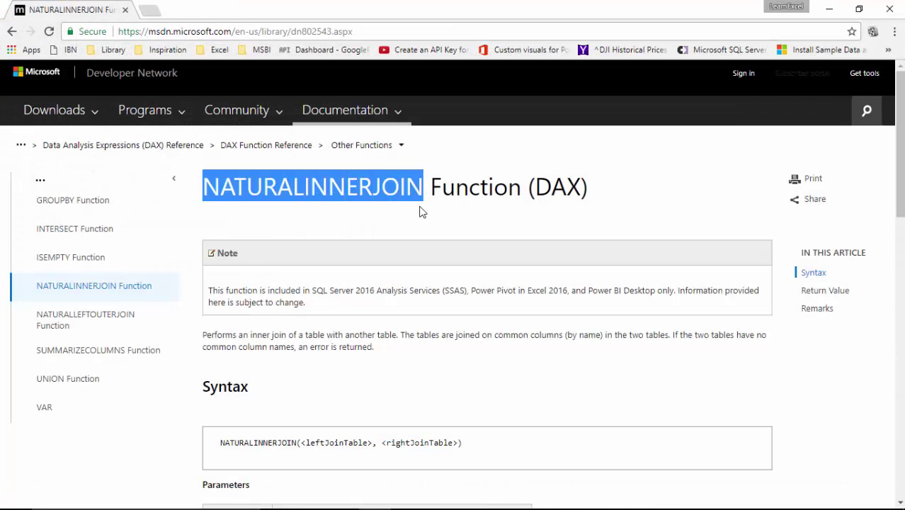
{"action": "left_click_drag", "start_coordinate": [589, 293], "coordinate": [656, 291]}
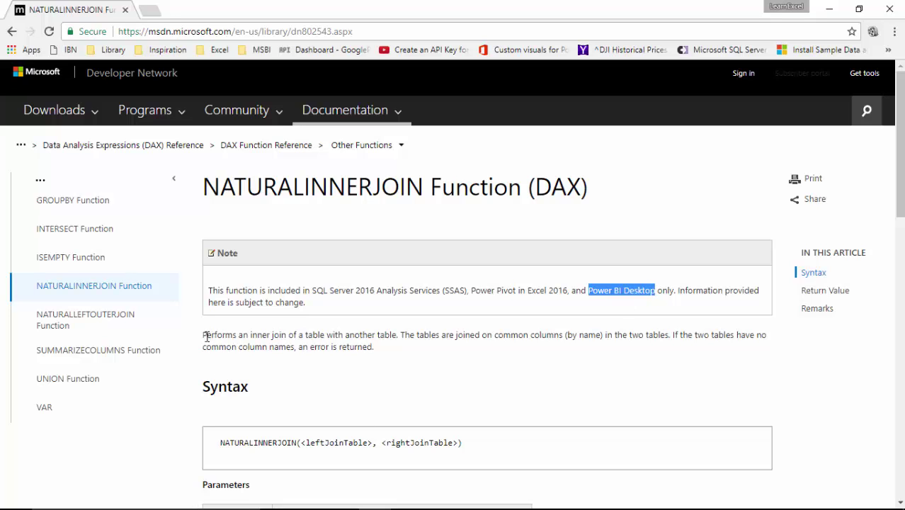
{"action": "left_click_drag", "start_coordinate": [204, 335], "coordinate": [405, 345]}
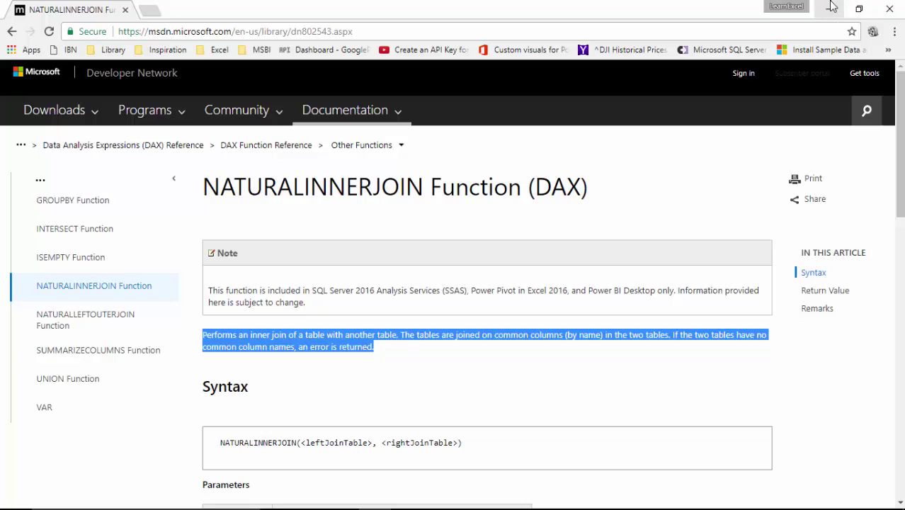
{"action": "left_click_drag", "start_coordinate": [323, 446], "coordinate": [348, 440]}
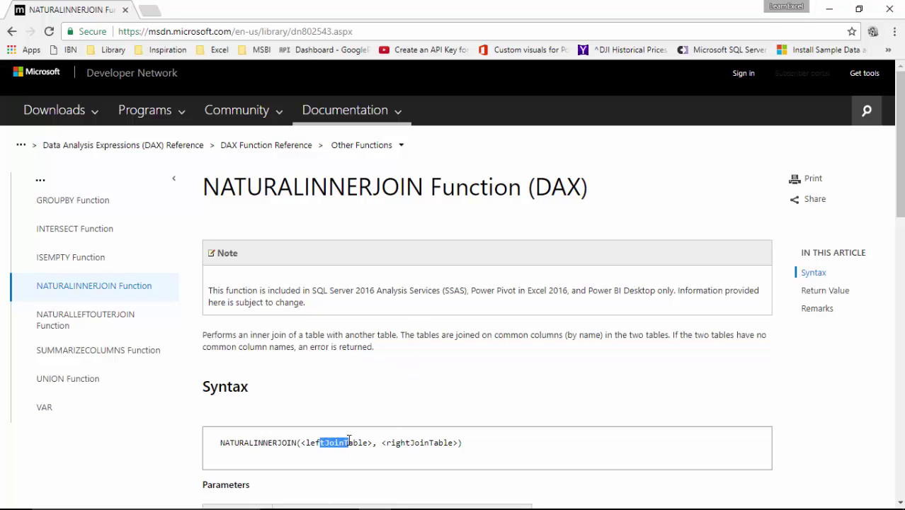
{"action": "left_click", "coordinate": [828, 9]}
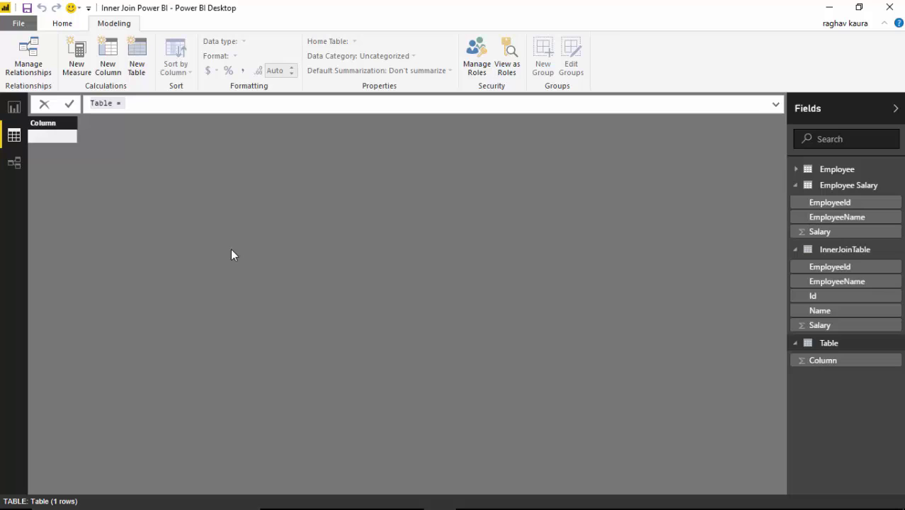
- Rename the new table from Table to InnerJoinExample
{"action": "double_click", "coordinate": [98, 103]}
{"action": "key", "text": "BackSpace"}
{"action": "type", "text": "InnerJoinExample"}
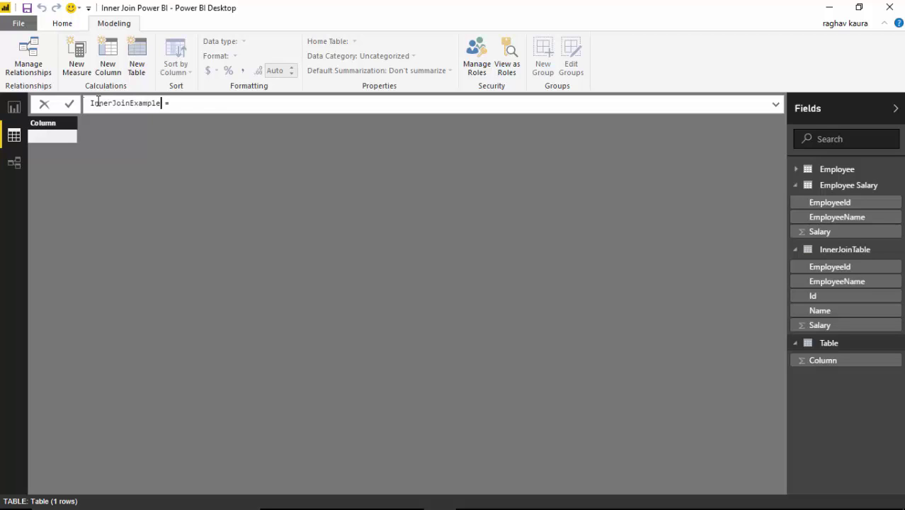
- Define it as NATURALINNERJOIN(Employee,'Employee Salary') using autocomplete and commit the formula
{"action": "left_click", "coordinate": [197, 103]}
{"action": "type", "text": "Na"}
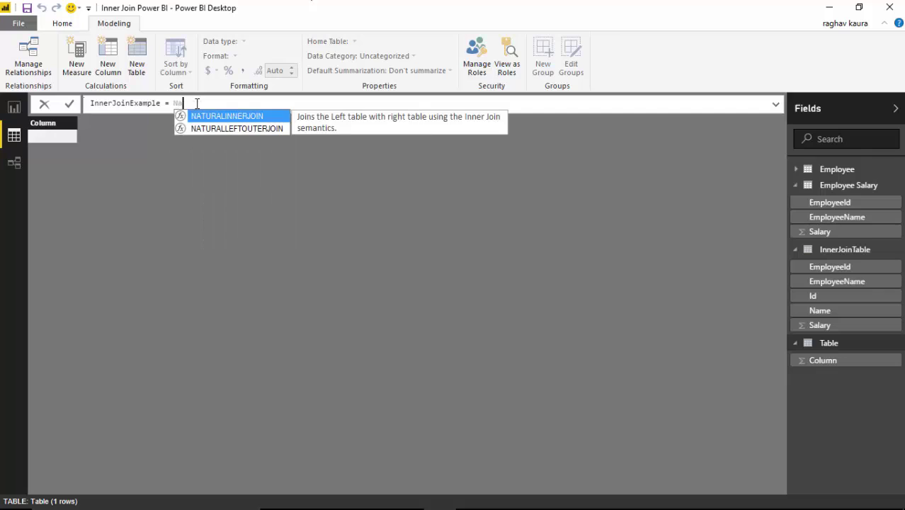
{"action": "key", "text": "Tab"}
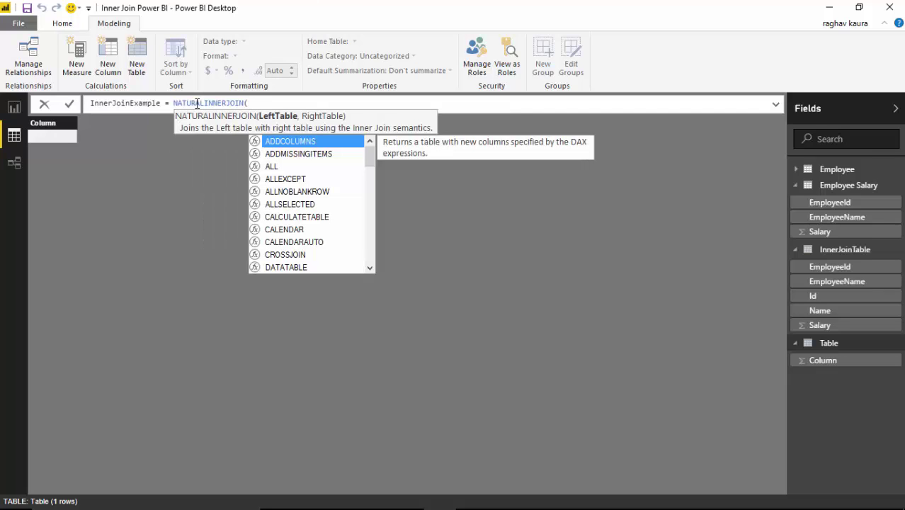
{"action": "type", "text": "empl"}
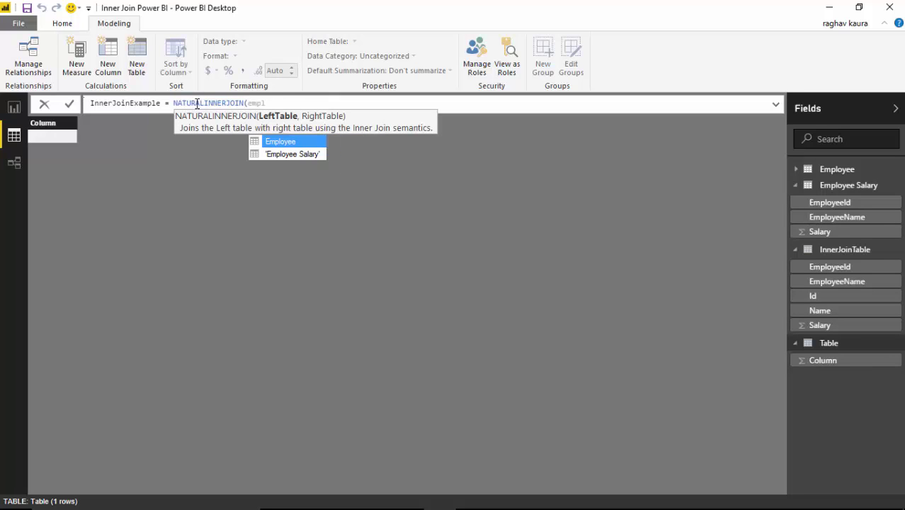
{"action": "key", "text": "Tab"}
{"action": "type", "text": "m"}
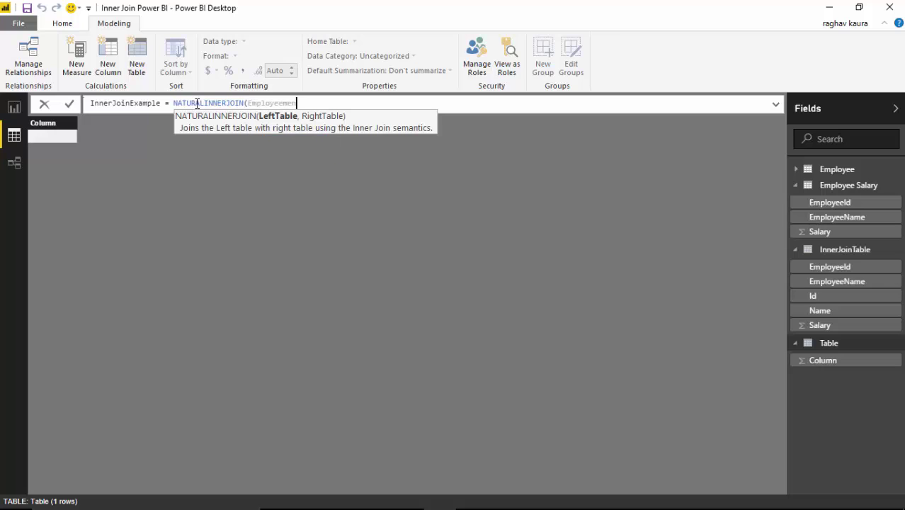
{"action": "key", "text": "BackSpace"}
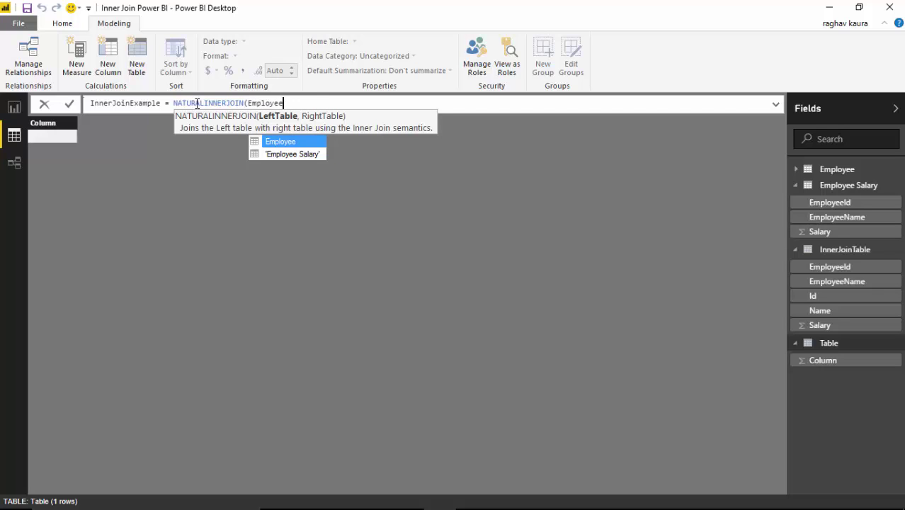
{"action": "type", "text": ",em"}
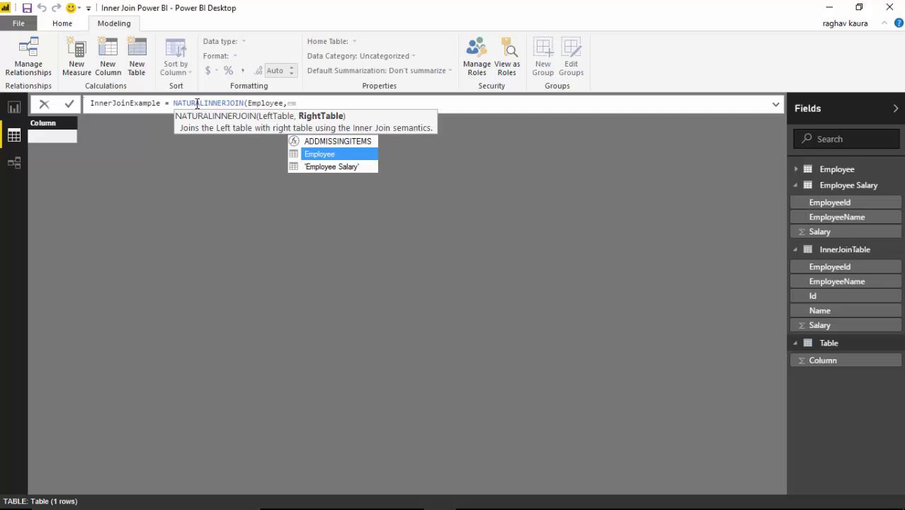
{"action": "key", "text": "Down"}
{"action": "key", "text": "Tab"}
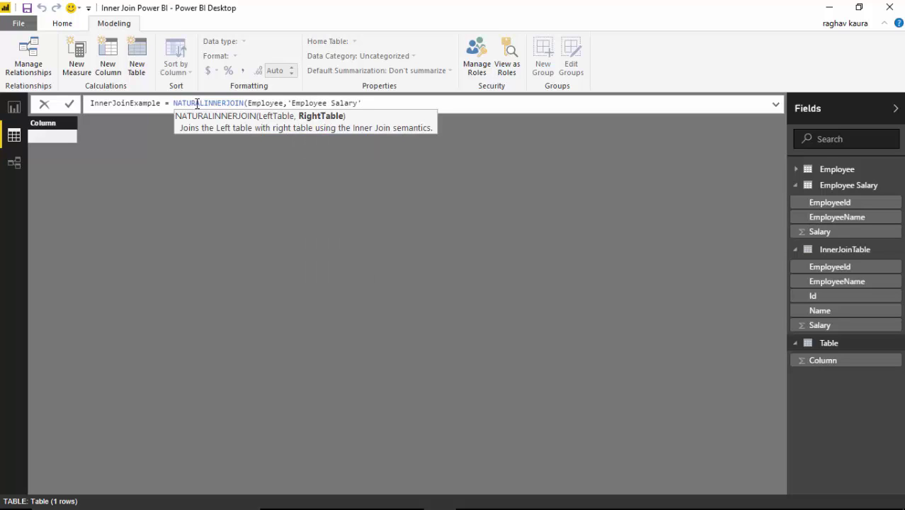
{"action": "type", "text": ")"}
{"action": "key", "text": "Return"}
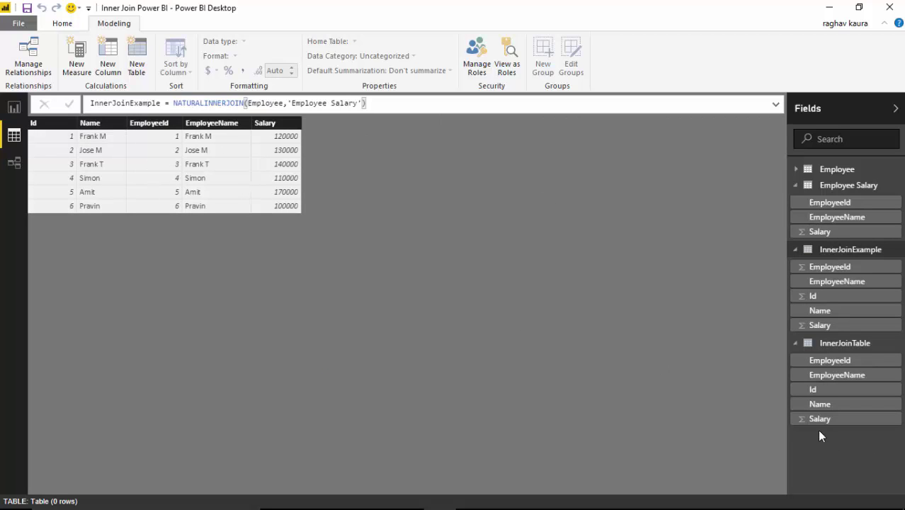
- Set default summarization to Don't summarize for InnerJoinExample's Id and EmployeeId columns
{"action": "left_click", "coordinate": [797, 349]}
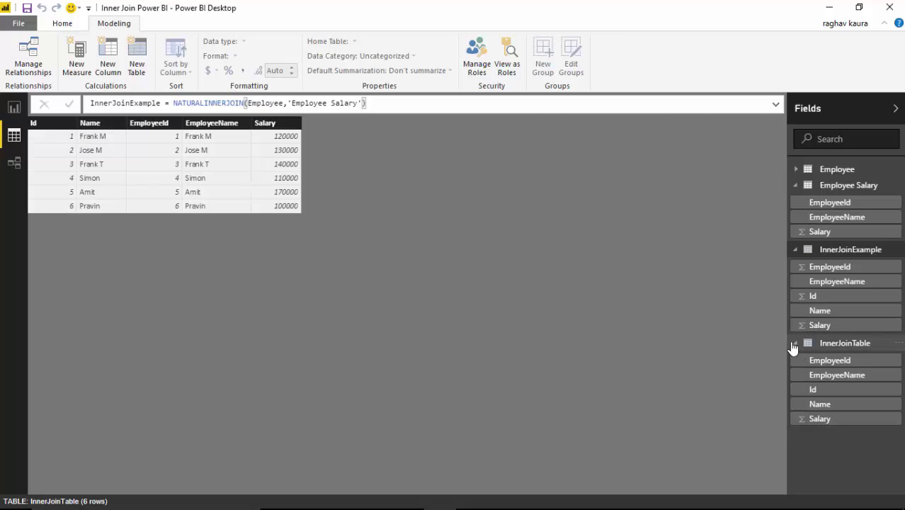
{"action": "left_click", "coordinate": [810, 297]}
{"action": "left_click", "coordinate": [410, 71]}
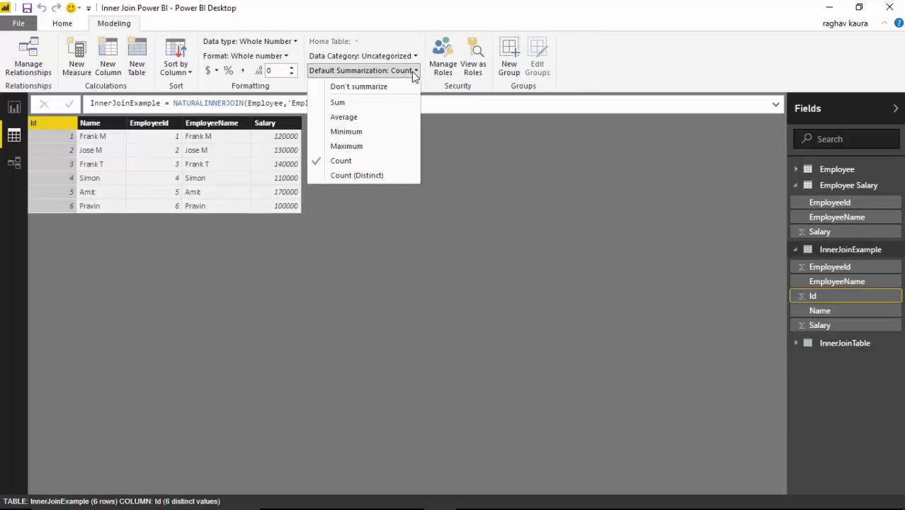
{"action": "left_click", "coordinate": [391, 87]}
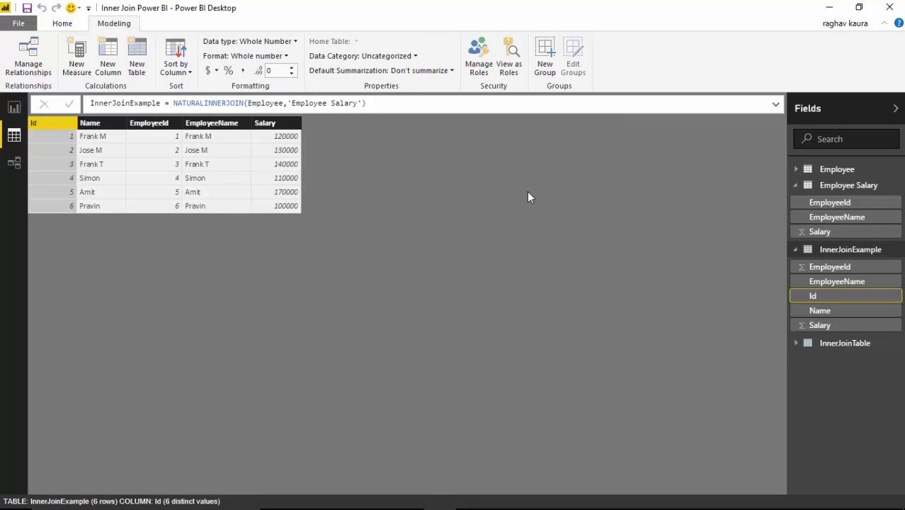
{"action": "left_click", "coordinate": [814, 266]}
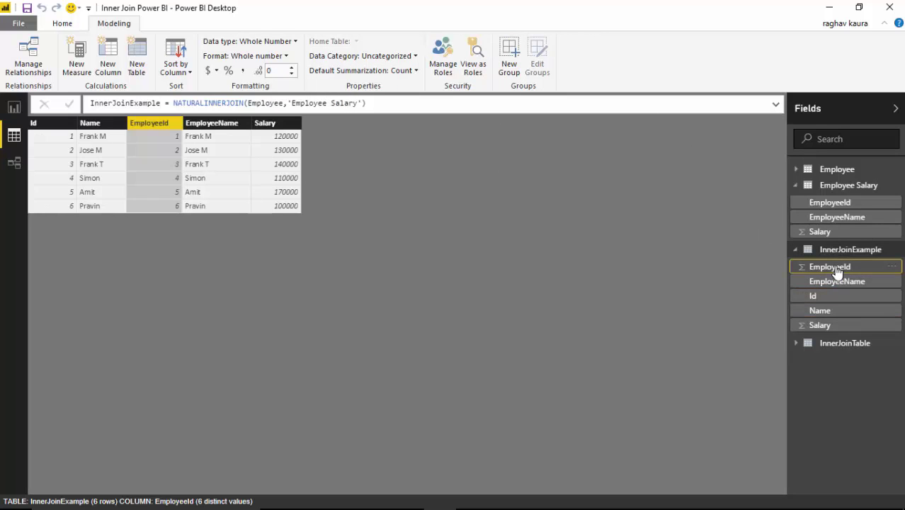
{"action": "left_click", "coordinate": [414, 71]}
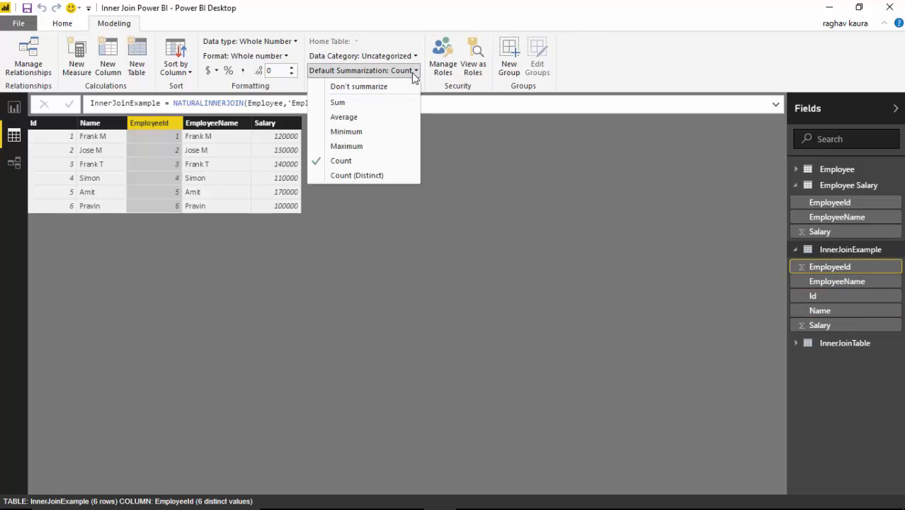
{"action": "left_click", "coordinate": [373, 88]}
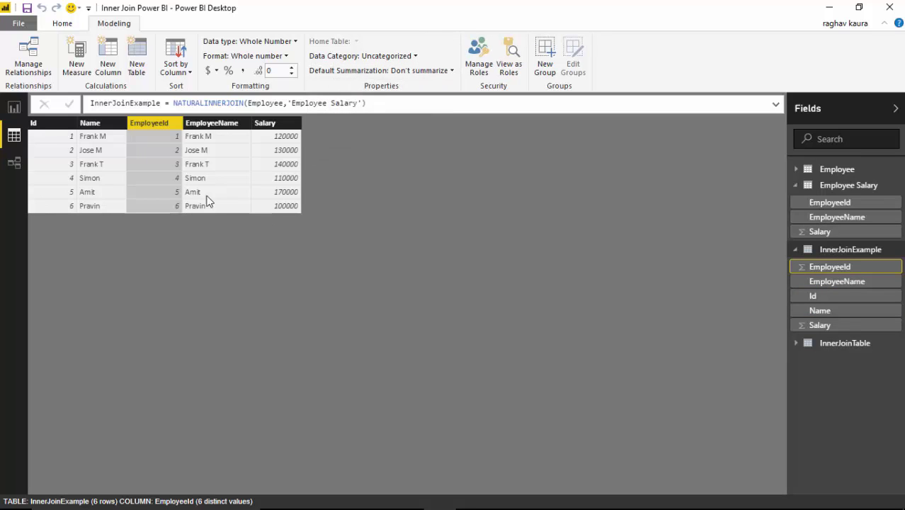
{"action": "left_click", "coordinate": [14, 107]}
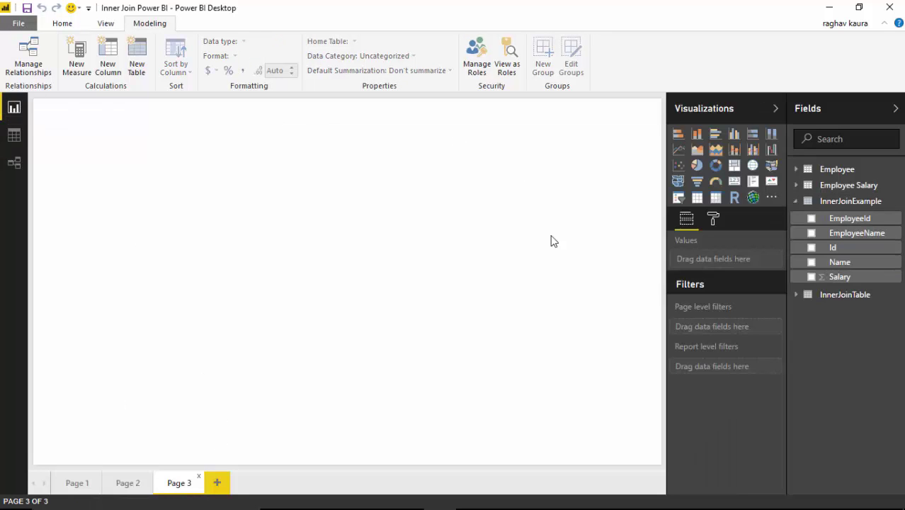
- Insert a table visual with EmployeeId, EmployeeName and Salary, then resize it to fit six rows
{"action": "left_click", "coordinate": [696, 198]}
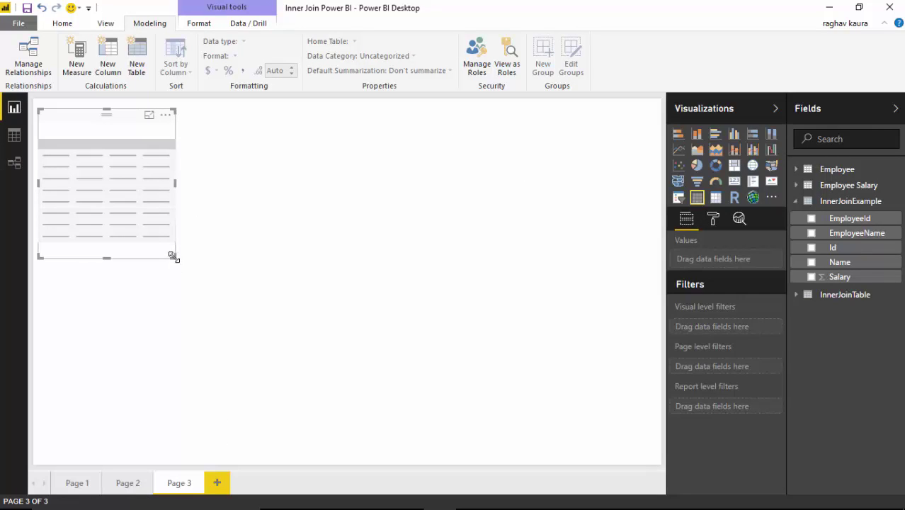
{"action": "left_click_drag", "start_coordinate": [174, 256], "coordinate": [332, 283]}
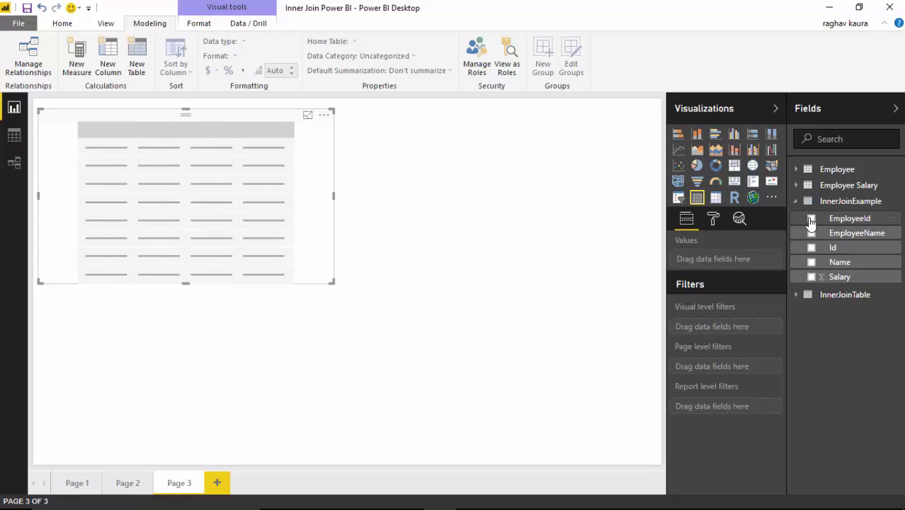
{"action": "left_click", "coordinate": [811, 219]}
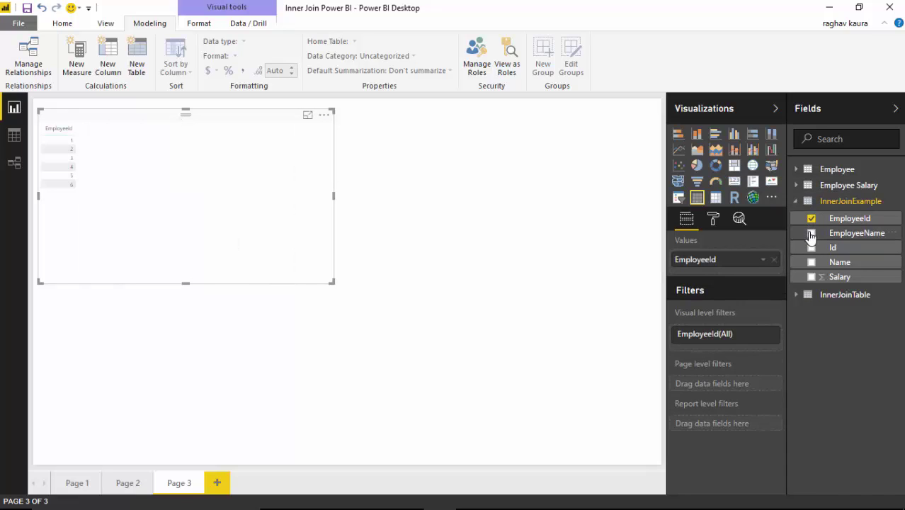
{"action": "left_click", "coordinate": [812, 233]}
{"action": "left_click", "coordinate": [811, 276]}
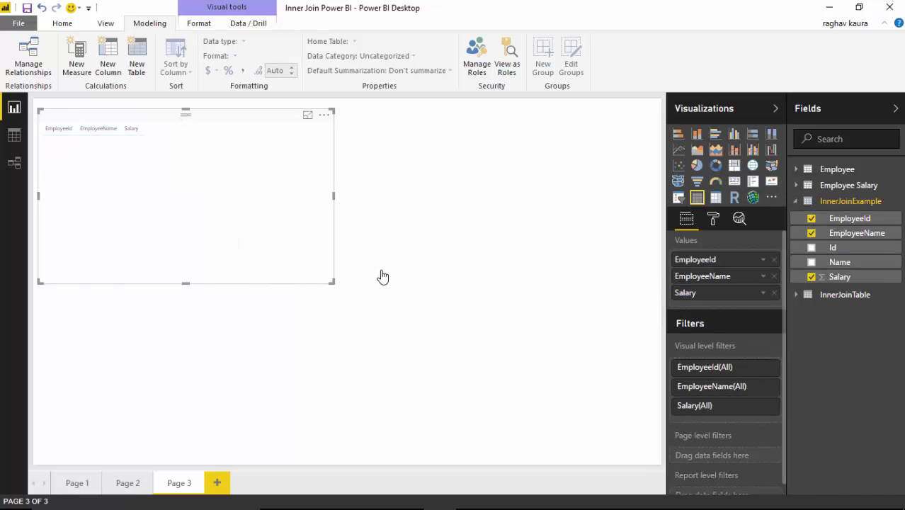
{"action": "left_click_drag", "start_coordinate": [334, 282], "coordinate": [289, 202]}
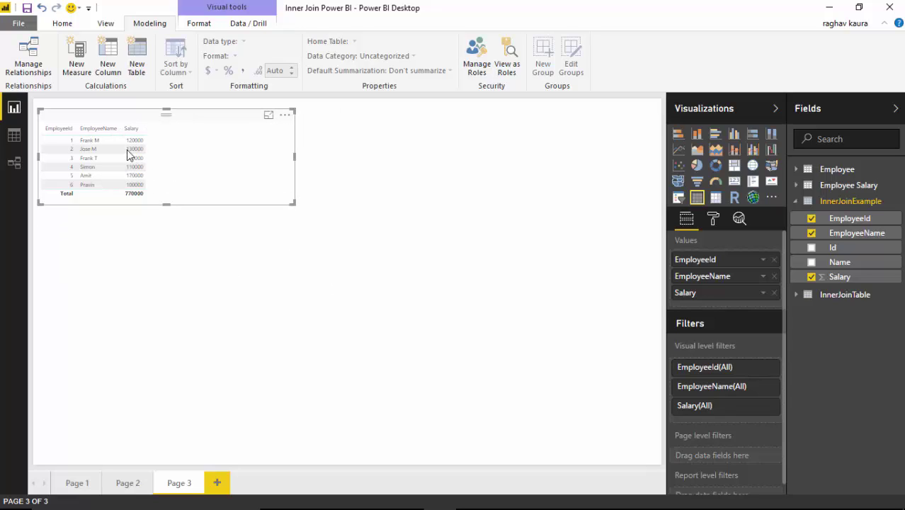